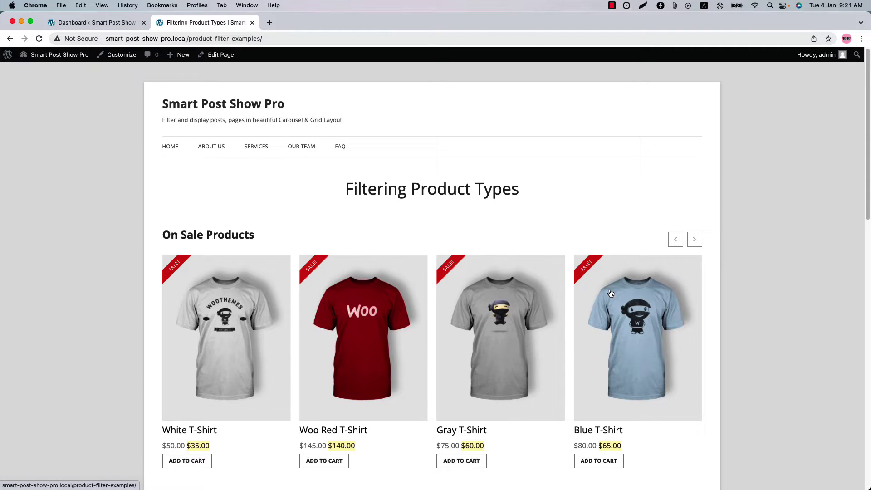
Scroll through the on-sale, best-selling and top-rated sliders, then go back to the WordPress admin Dashboard.
scroll(610, 293, down, 9)
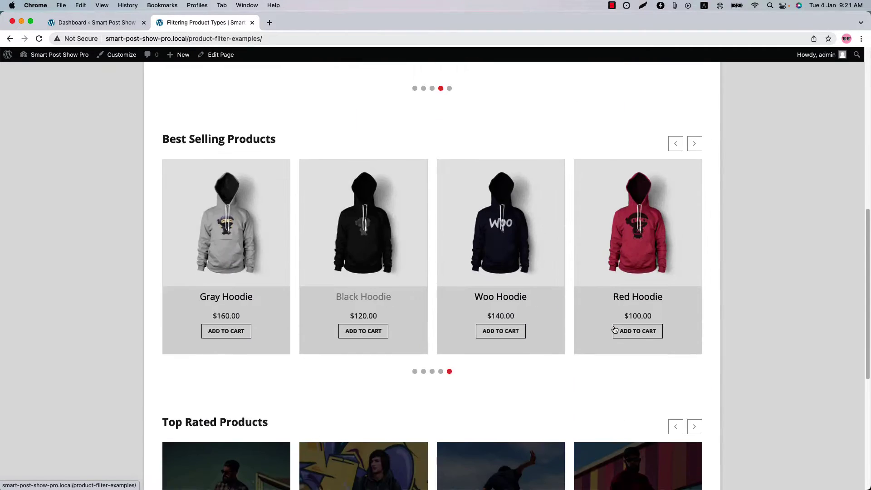
scroll(614, 329, down, 6)
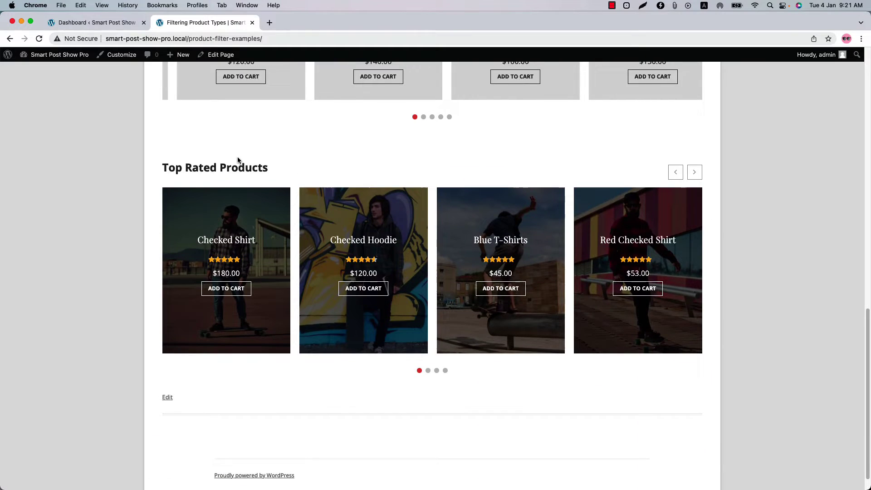
click(93, 22)
mouse_move(48, 146)
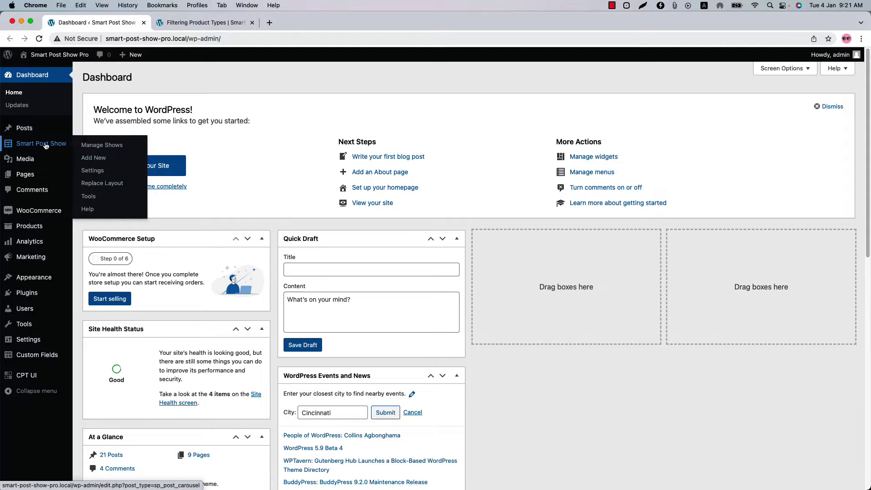
Add a Smart Post Show titled 'Product Types Filter' with Post Type(s) set to Products.
click(45, 145)
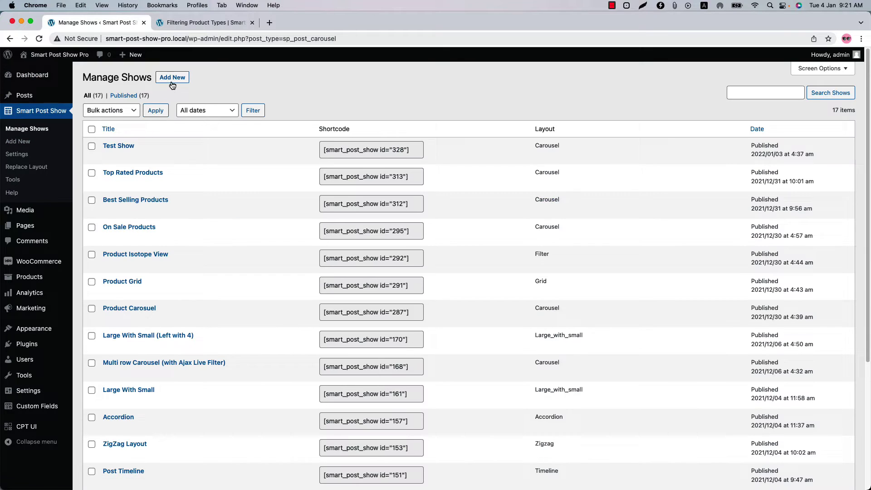
click(173, 81)
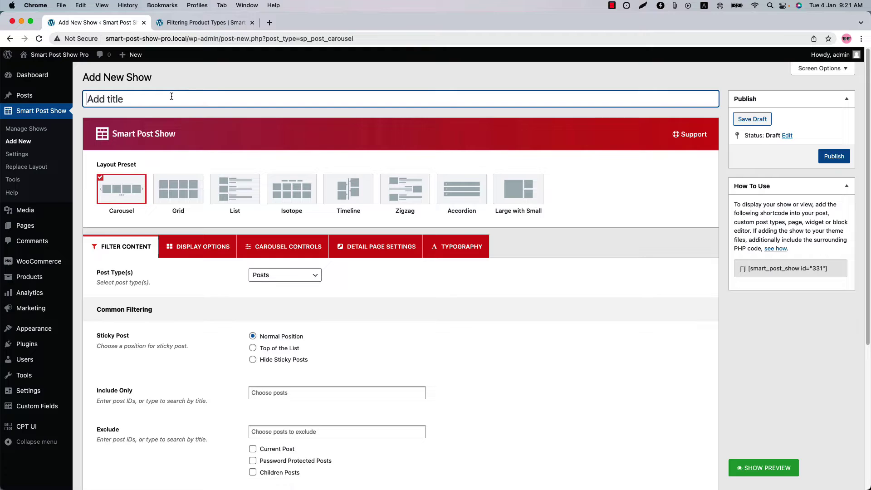
text(Product Types Filter)
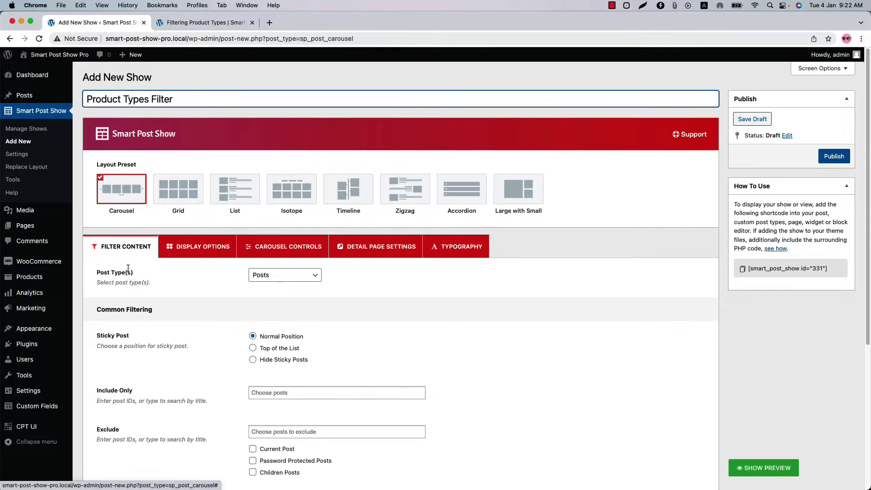
click(302, 276)
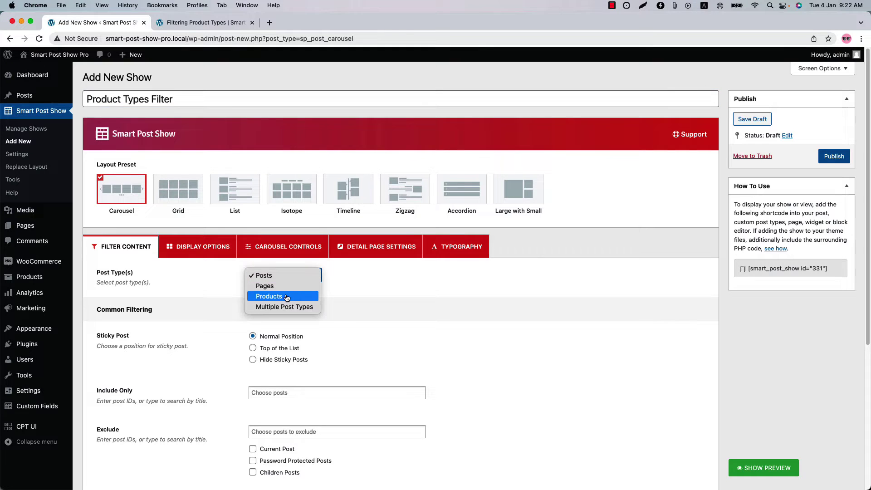
click(286, 296)
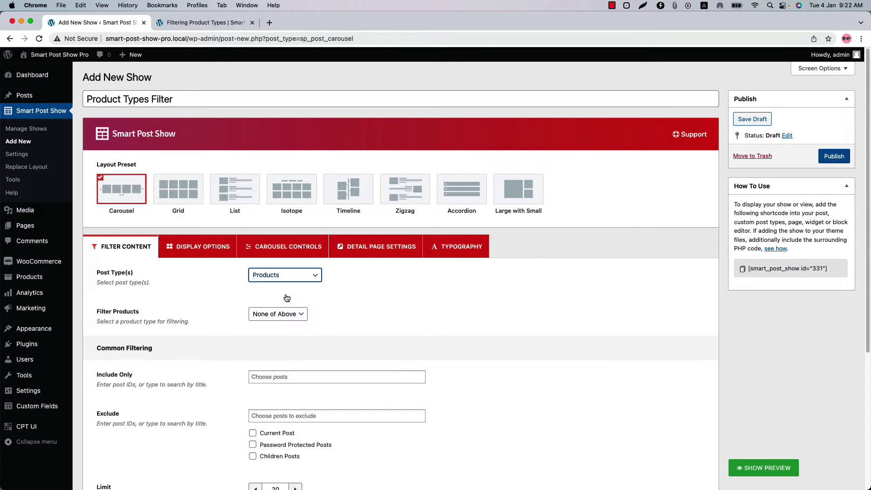
Set the Filter Products option to Top Rated.
click(271, 314)
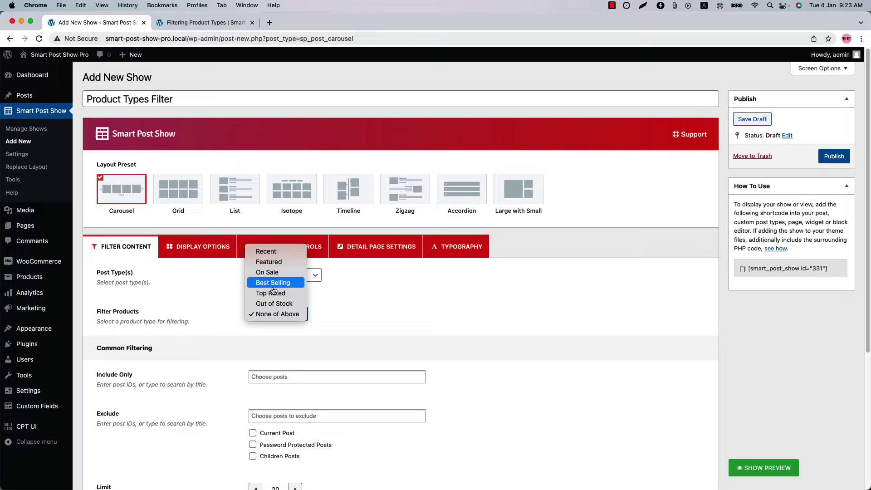
click(273, 293)
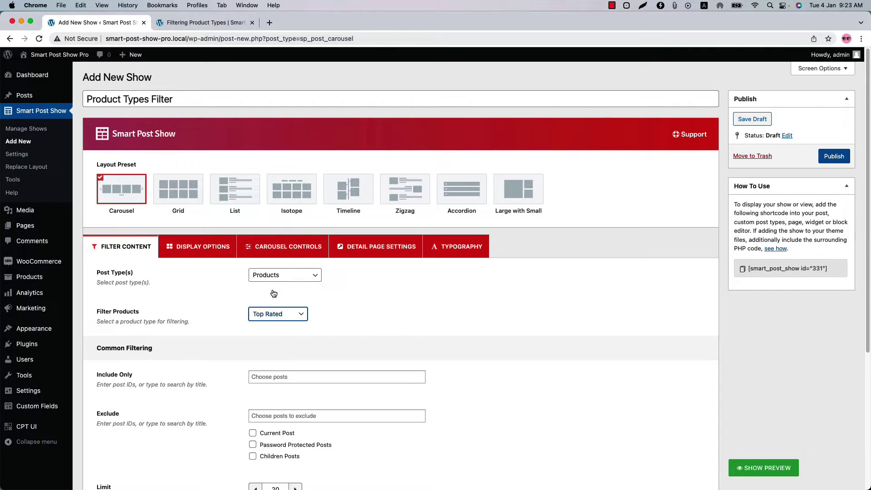
click(272, 314)
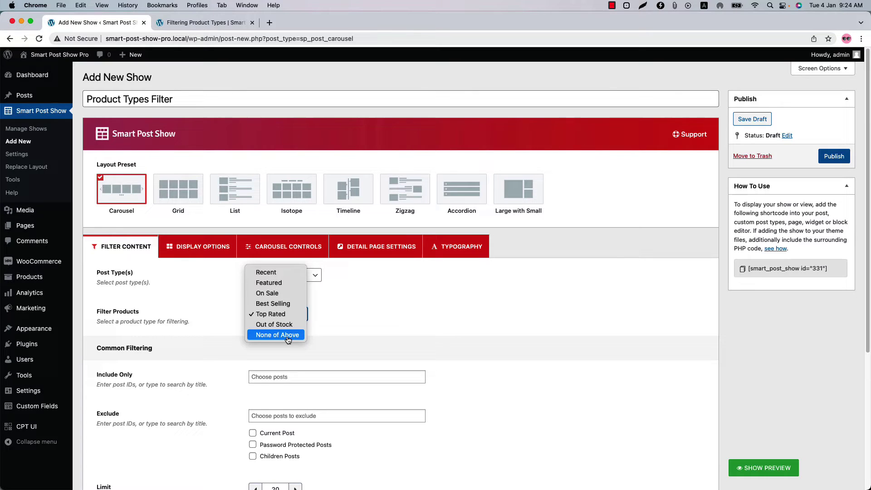
Switch the product filter to On Sale and page through its live carousel preview.
click(281, 294)
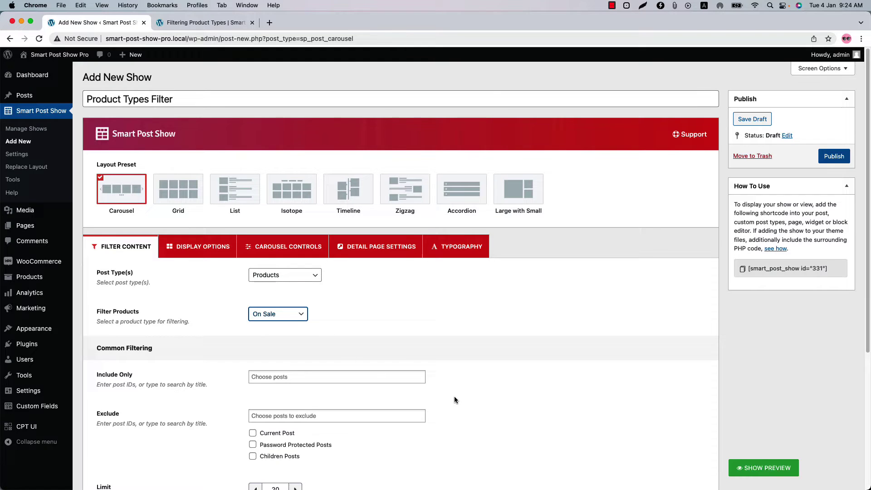
click(758, 469)
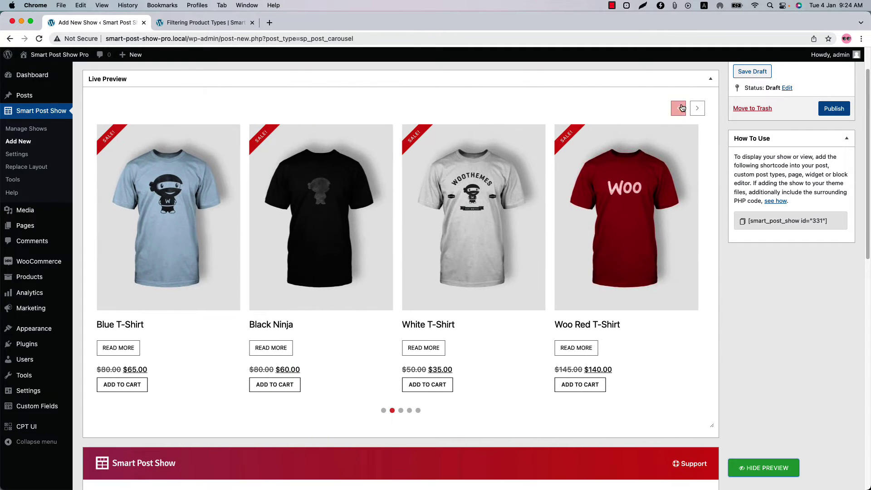
click(697, 111)
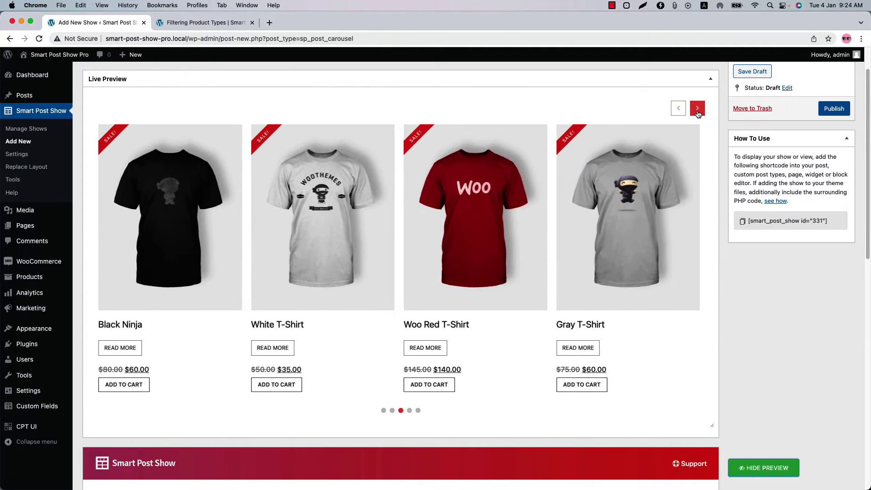
click(697, 111)
click(697, 111)
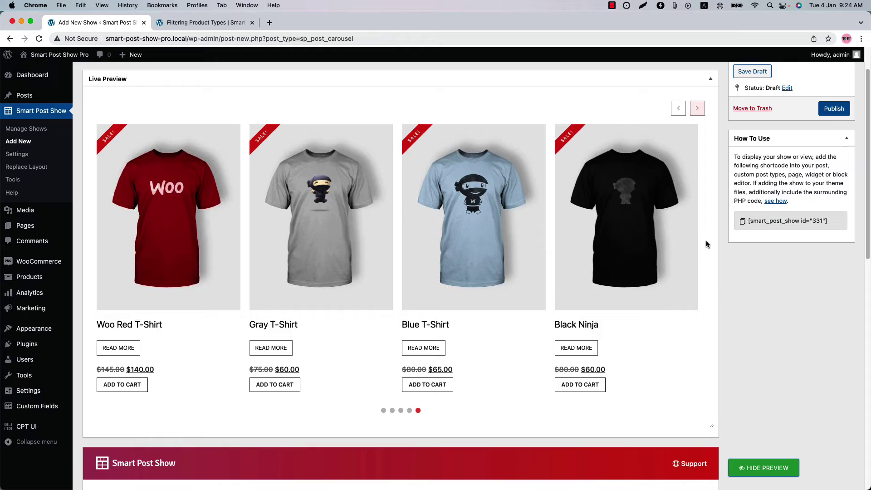
Change the filter to Best Selling and browse the updated hoodie carousel preview.
scroll(290, 217, down, 10)
click(284, 214)
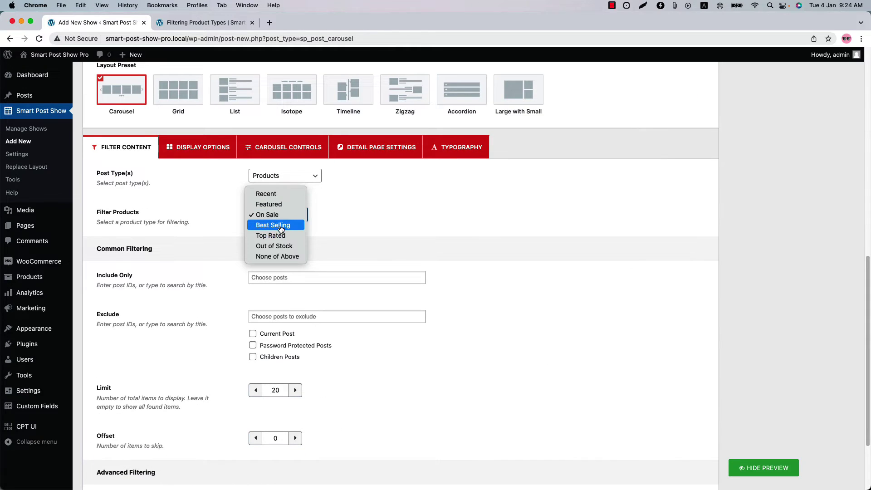
click(278, 225)
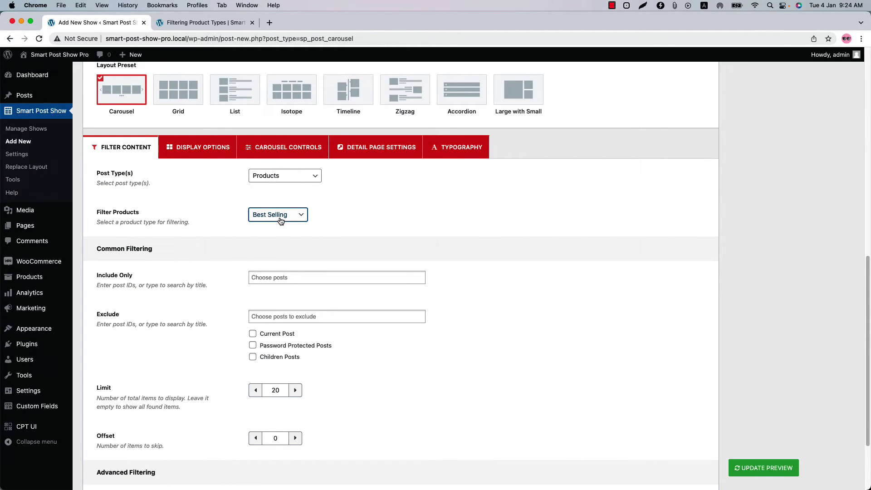
click(753, 468)
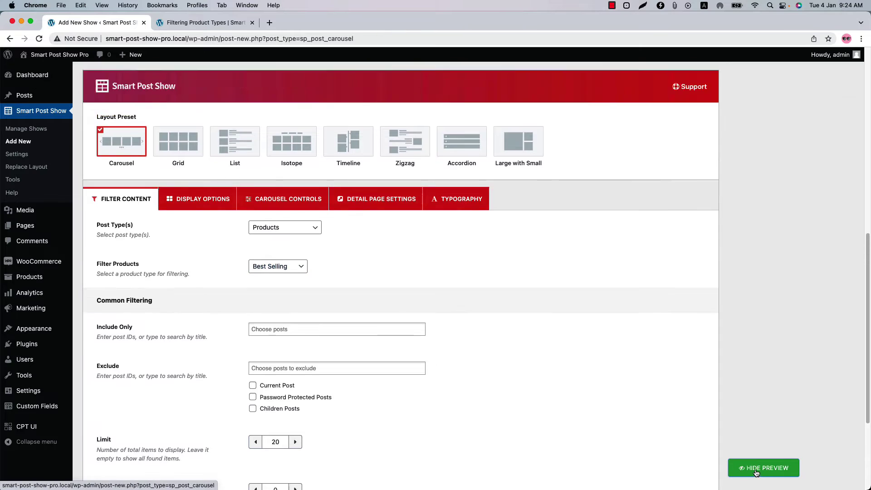
click(694, 111)
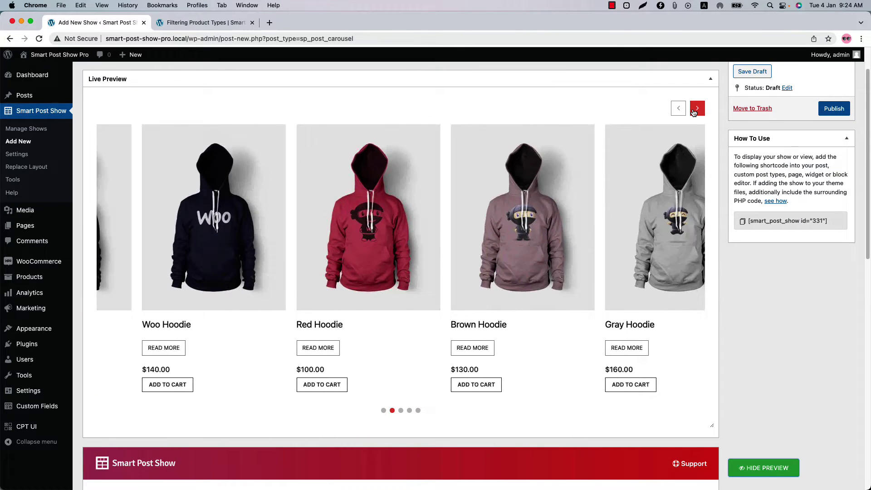
click(694, 111)
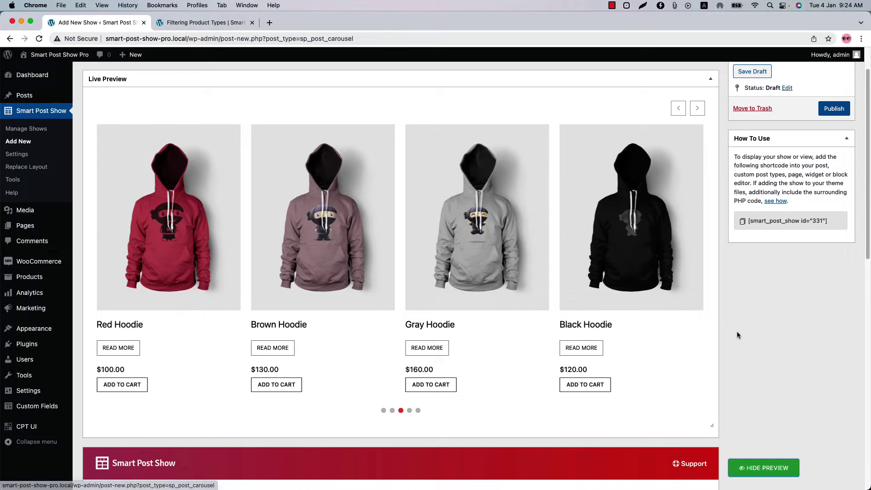
Set the product filter back to Top Rated.
scroll(735, 334, down, 5)
scroll(735, 334, down, 6)
click(285, 171)
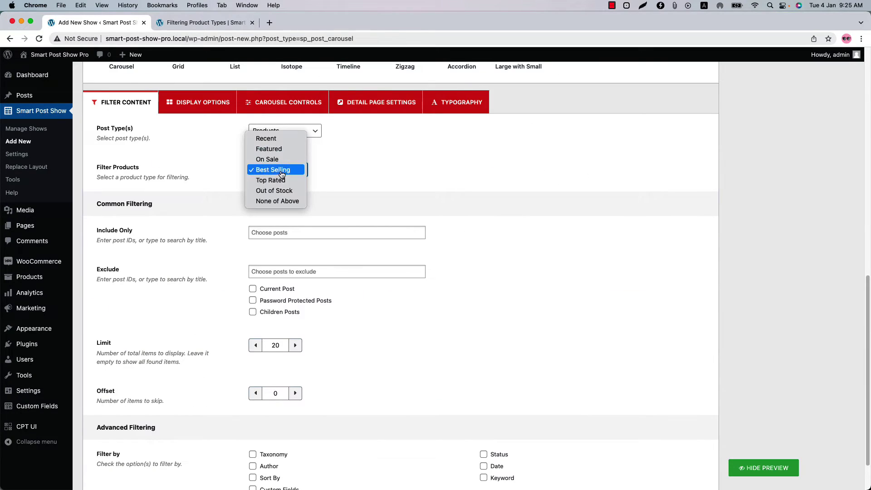
click(280, 181)
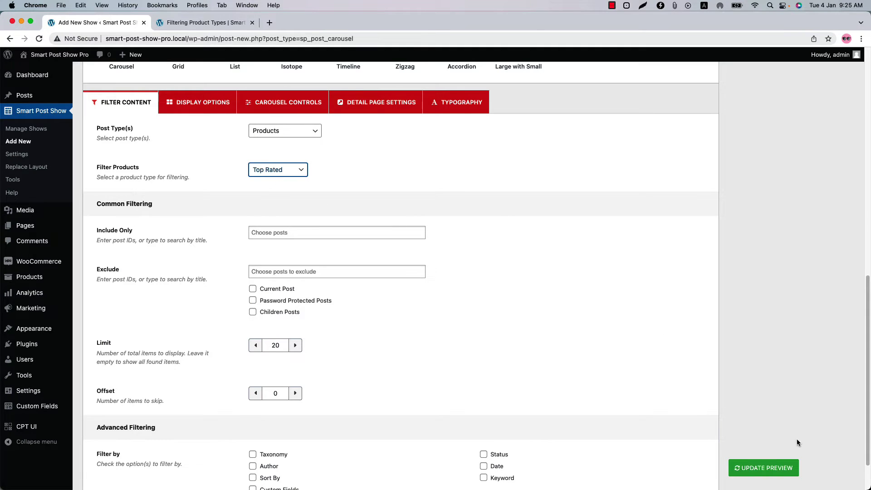
Refresh the preview and browse Checked Shirt, Checked Hoodie, Blue T-Shirts and Red Checked Shirt.
click(785, 468)
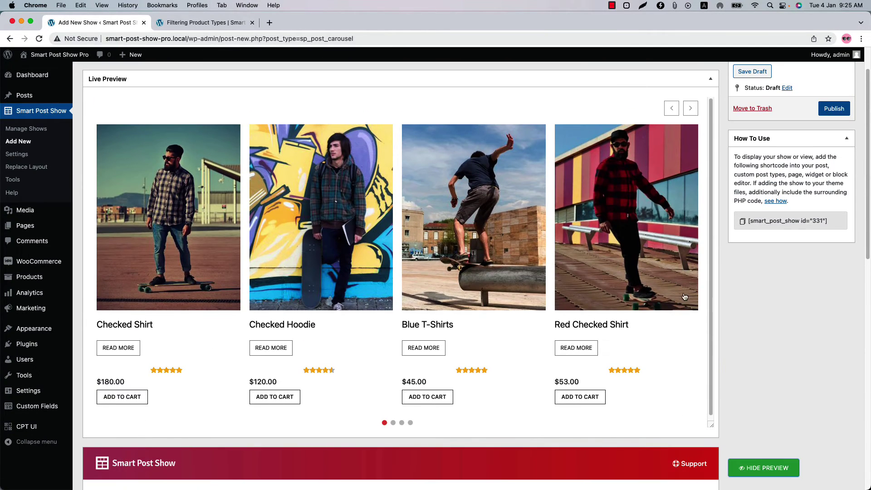
click(689, 112)
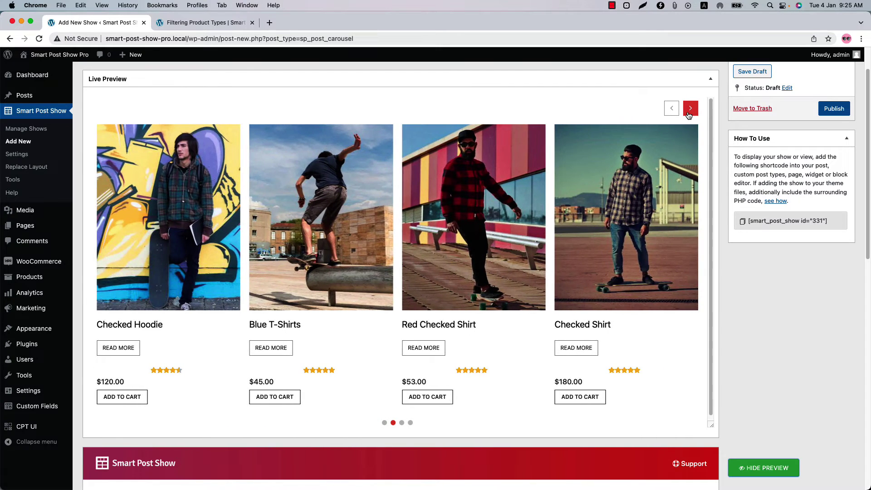
click(689, 113)
click(689, 113)
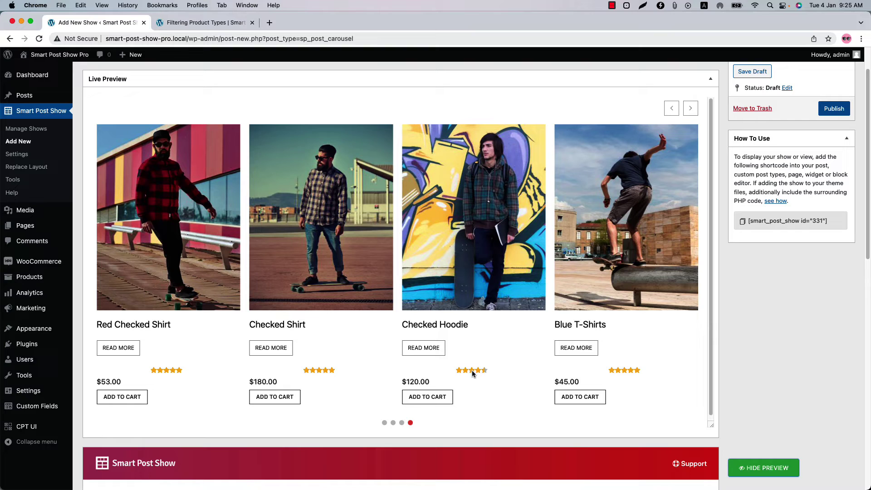
mouse_move(472, 372)
Set the Rating field's alignment to left under Display Options and update the preview.
scroll(373, 478, down, 10)
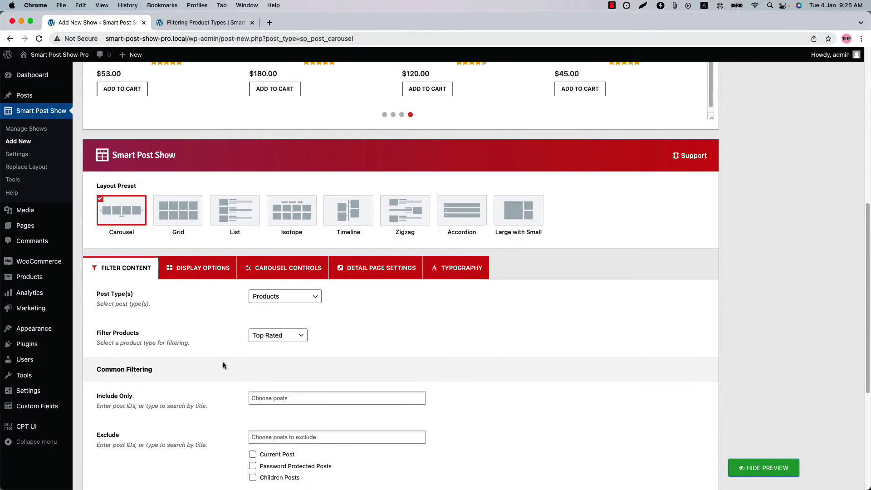
click(192, 273)
scroll(265, 381, down, 7)
scroll(274, 415, down, 6)
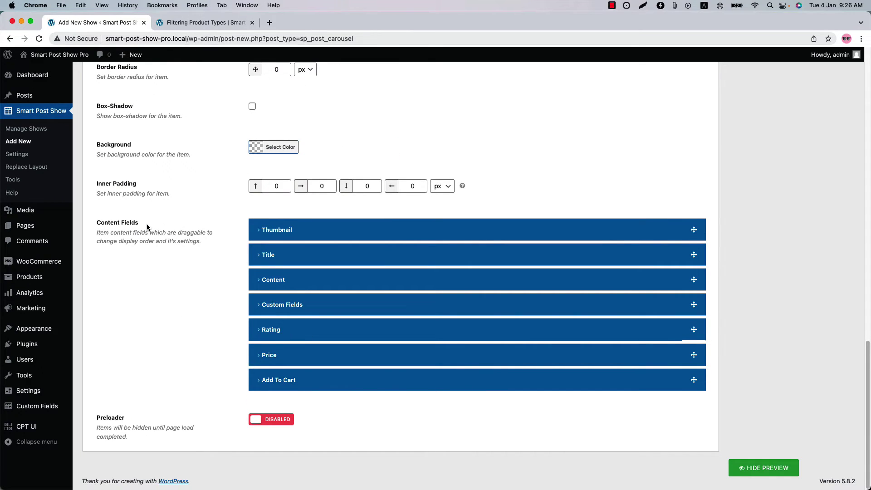
click(300, 335)
scroll(326, 340, down, 3)
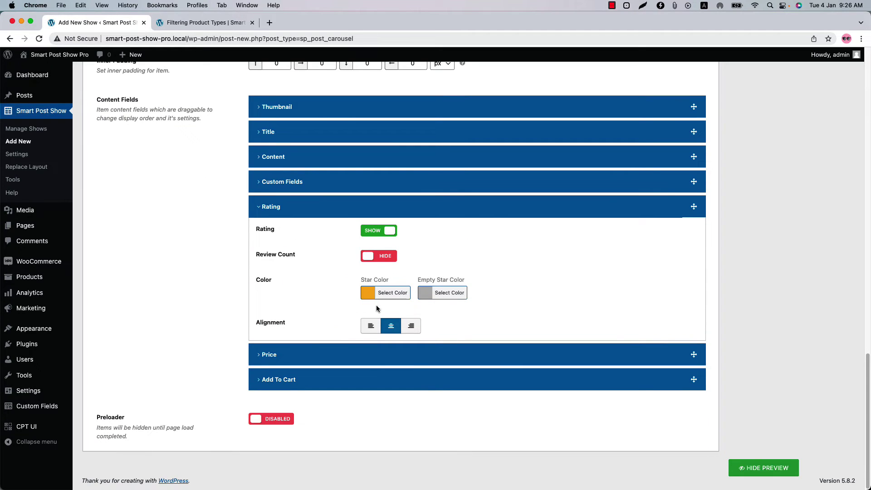
click(370, 326)
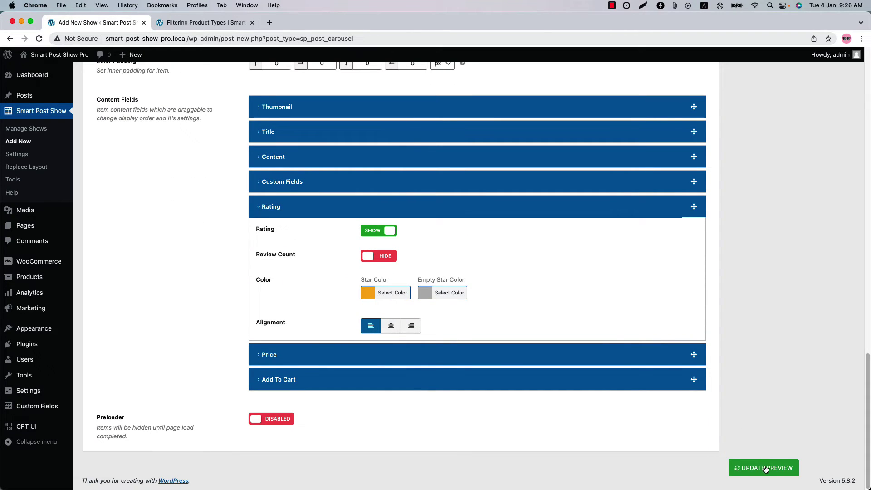
click(766, 469)
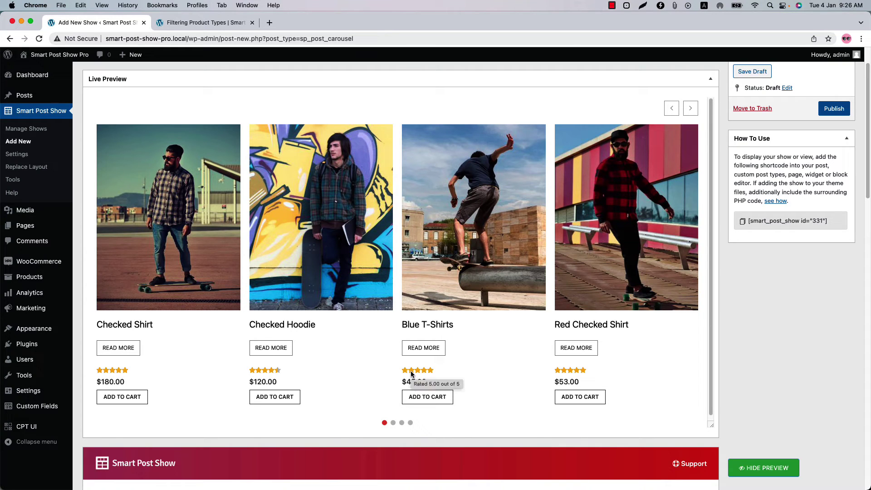
Switch Read More to Hide in the Content field and check the updated preview.
scroll(352, 463, down, 1)
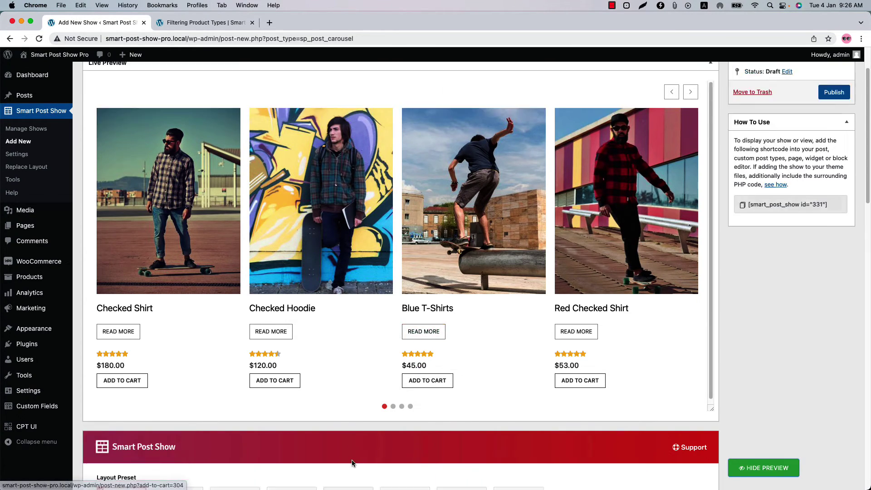
scroll(352, 463, down, 20)
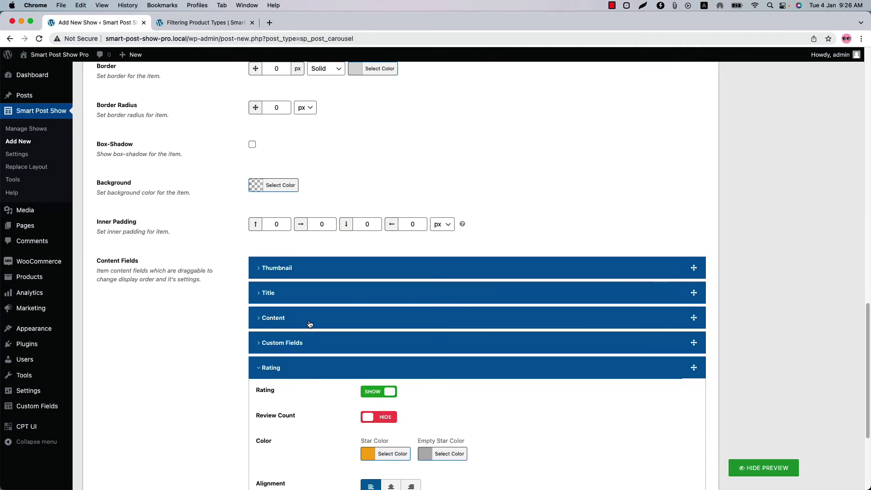
click(310, 320)
scroll(378, 348, down, 5)
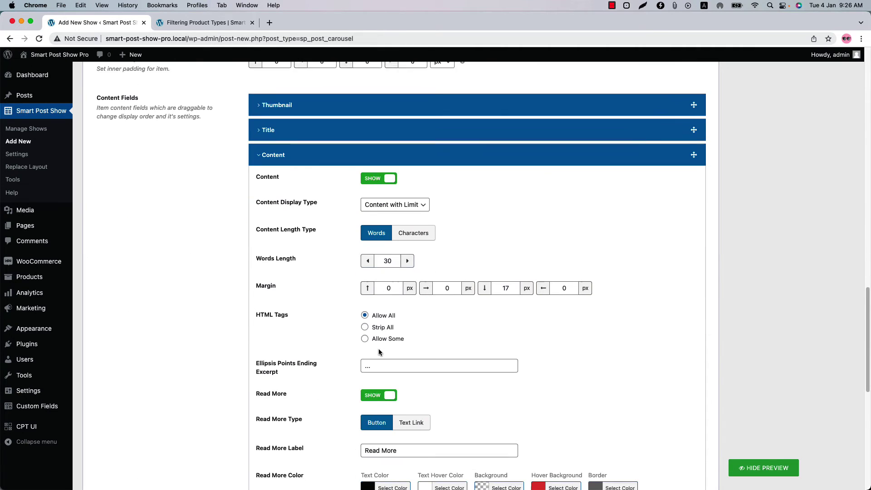
click(376, 391)
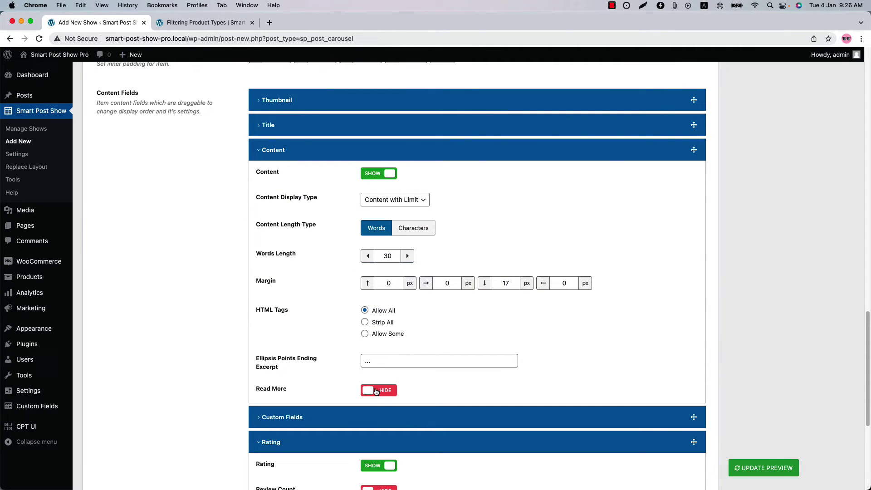
click(741, 464)
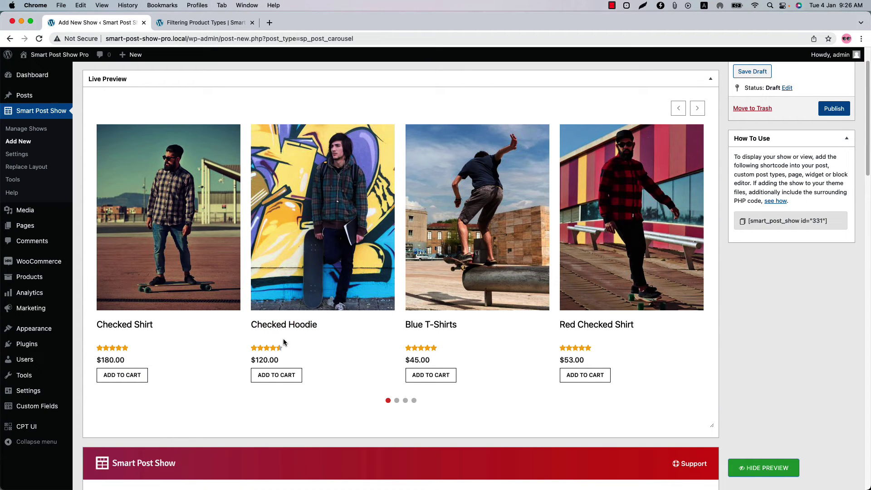
scroll(283, 352, down, 6)
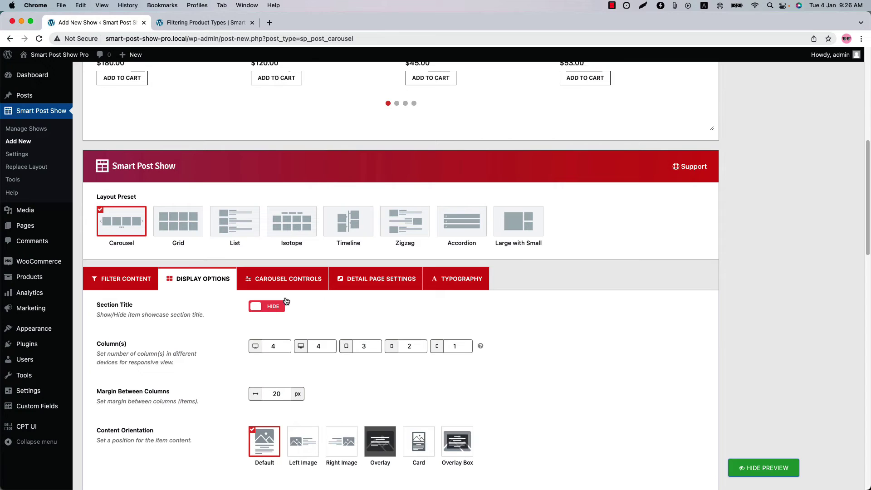
scroll(437, 283, down, 4)
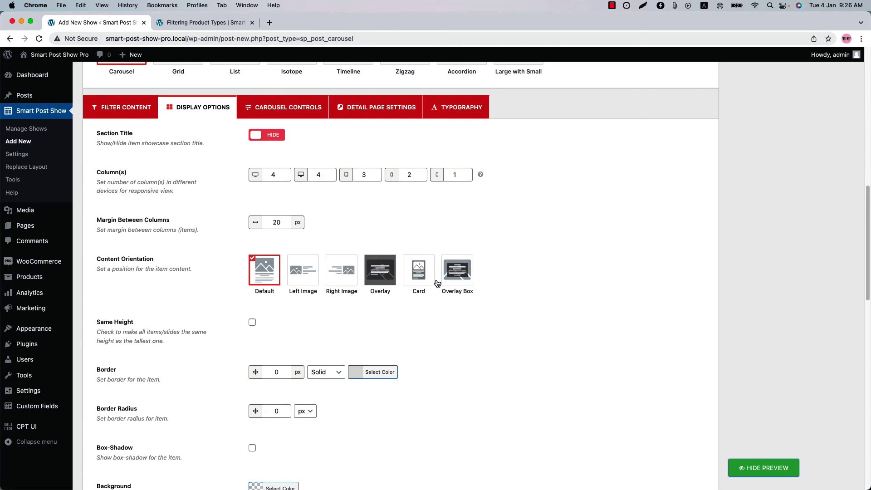
scroll(710, 325, up, 10)
Publish the show, then add a Smart Post Show Pro block showing Product Types Filter to a new page.
click(833, 155)
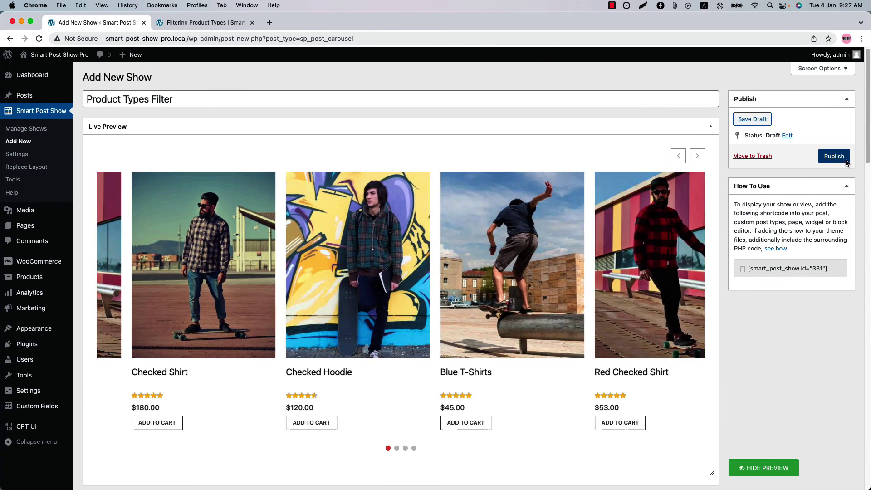
super+click(93, 243)
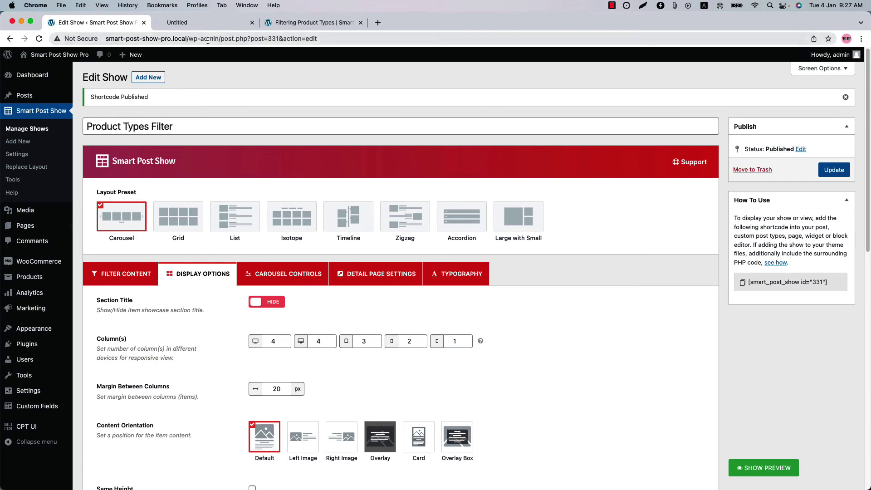
click(206, 23)
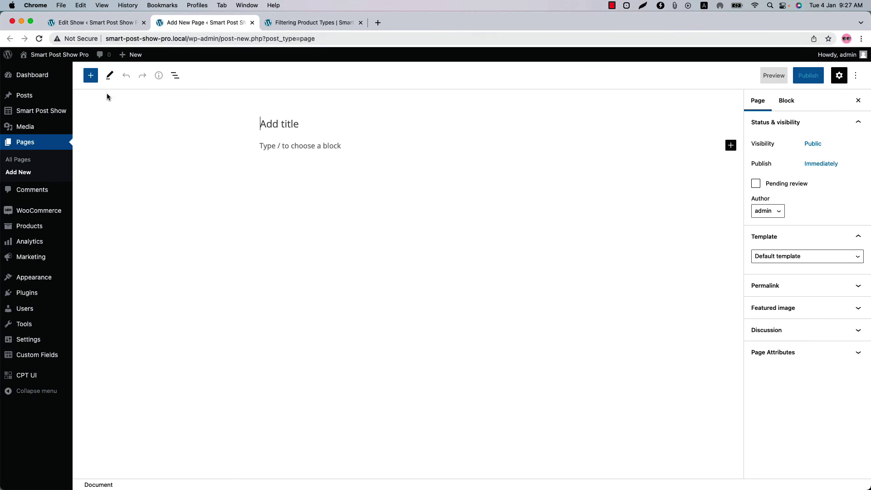
click(90, 77)
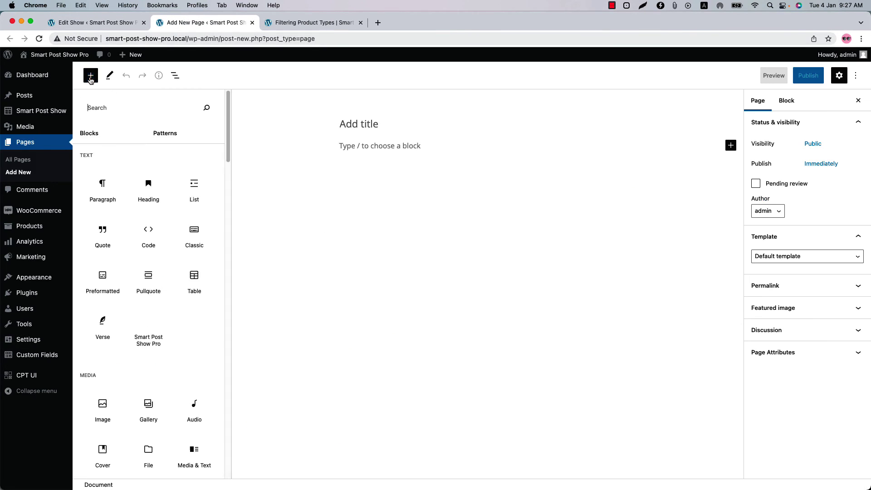
click(149, 331)
click(400, 213)
click(401, 224)
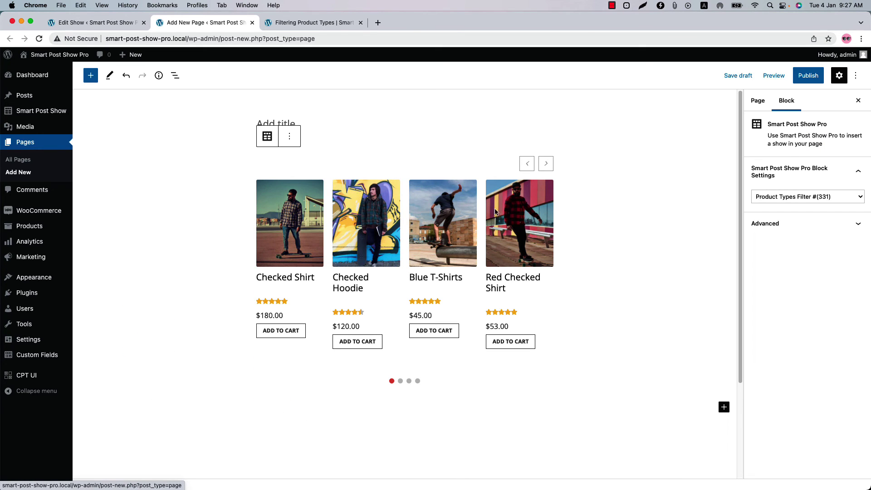
Publish the new page and view its live Top Rated product carousel.
click(809, 75)
click(781, 75)
click(786, 174)
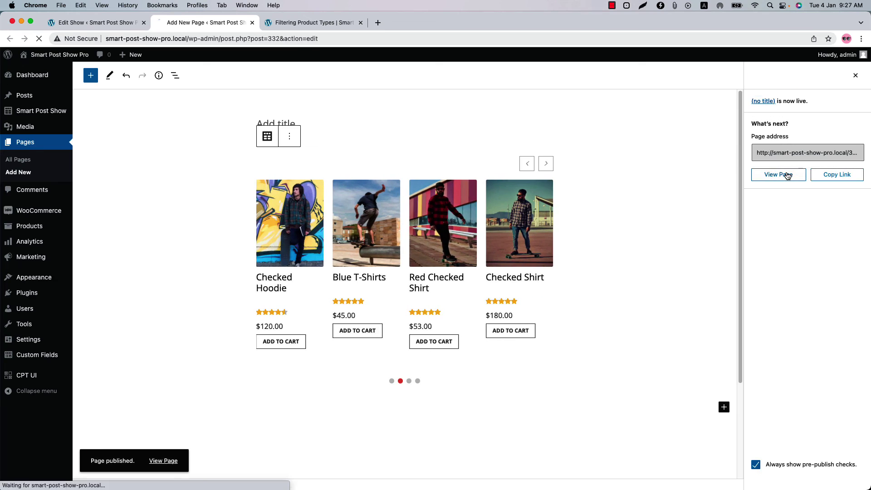
scroll(680, 173, down, 2)
click(700, 157)
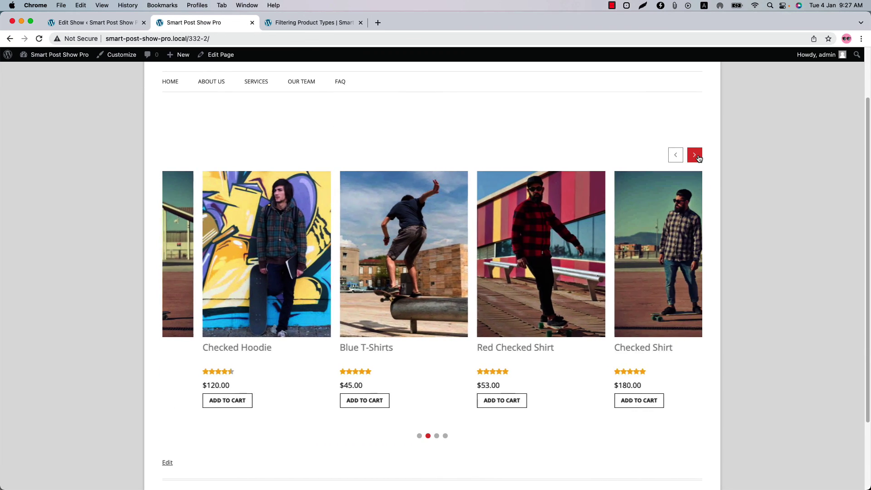